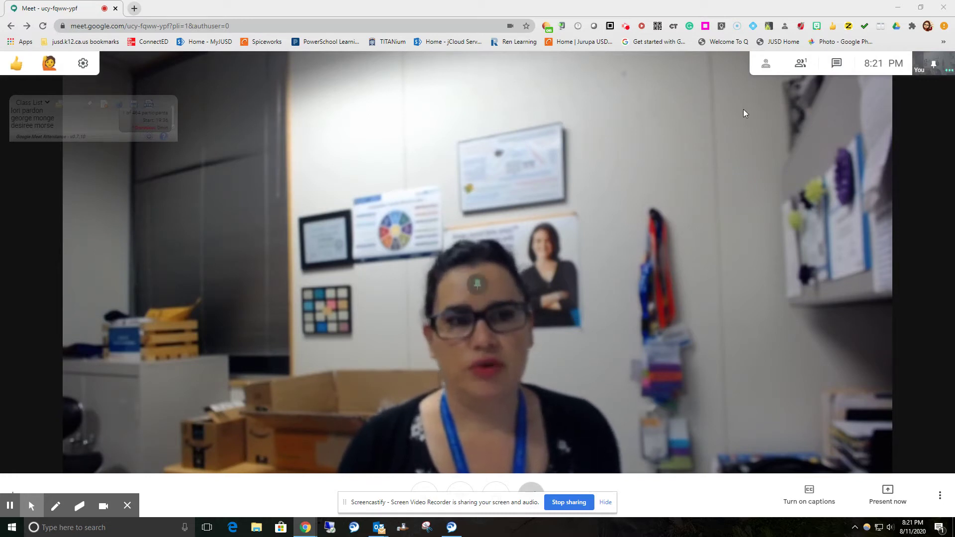
Minimize Chrome and launch HoverCam Flex11 to show the live notebook view.
{"action": "left_click", "coordinate": [895, 9]}
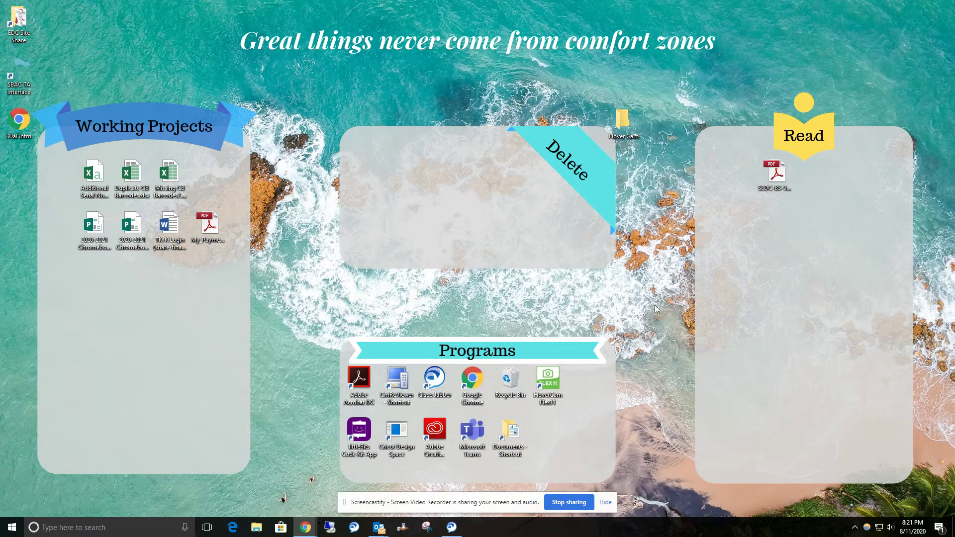
{"action": "double_click", "coordinate": [552, 385]}
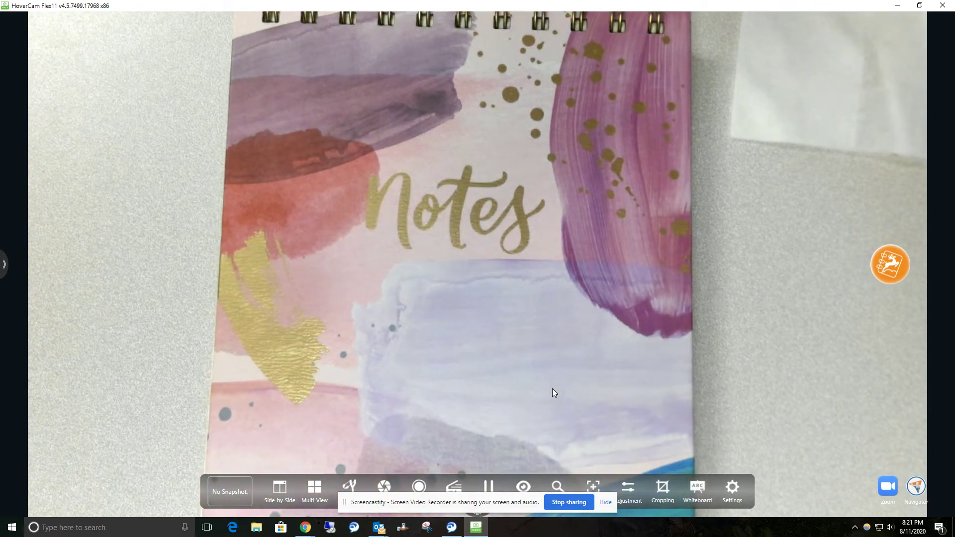
Bring the Meet call window back to the front.
{"action": "left_click", "coordinate": [306, 529]}
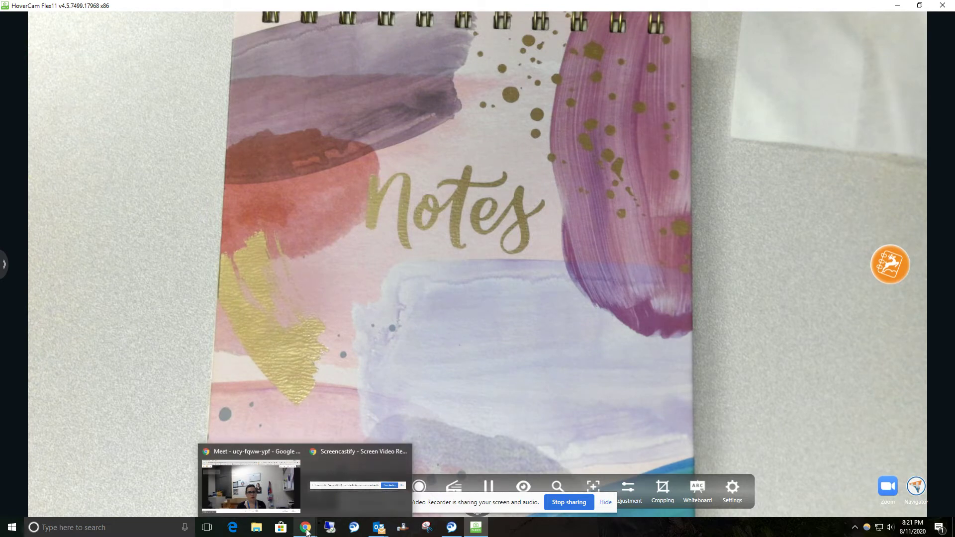
{"action": "left_click", "coordinate": [282, 498]}
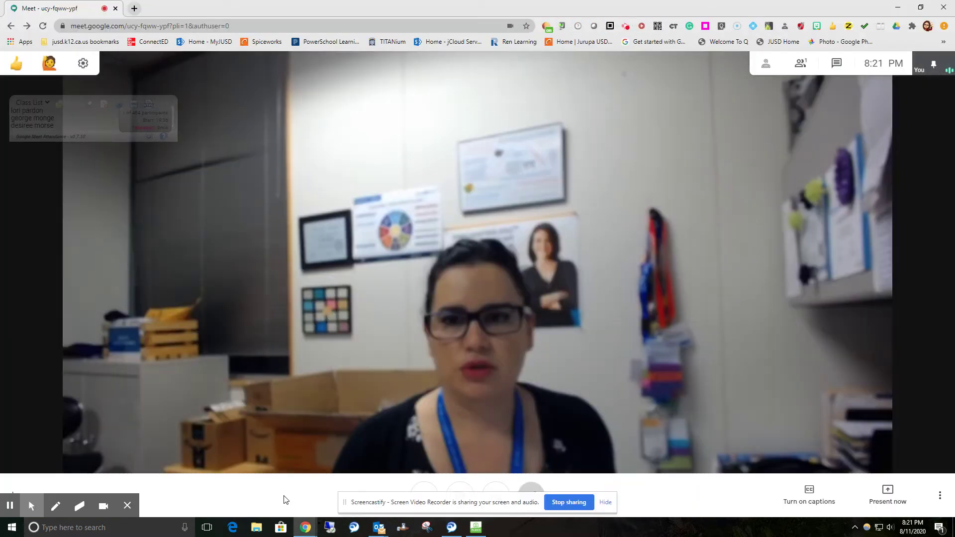
{"action": "mouse_move", "coordinate": [645, 269]}
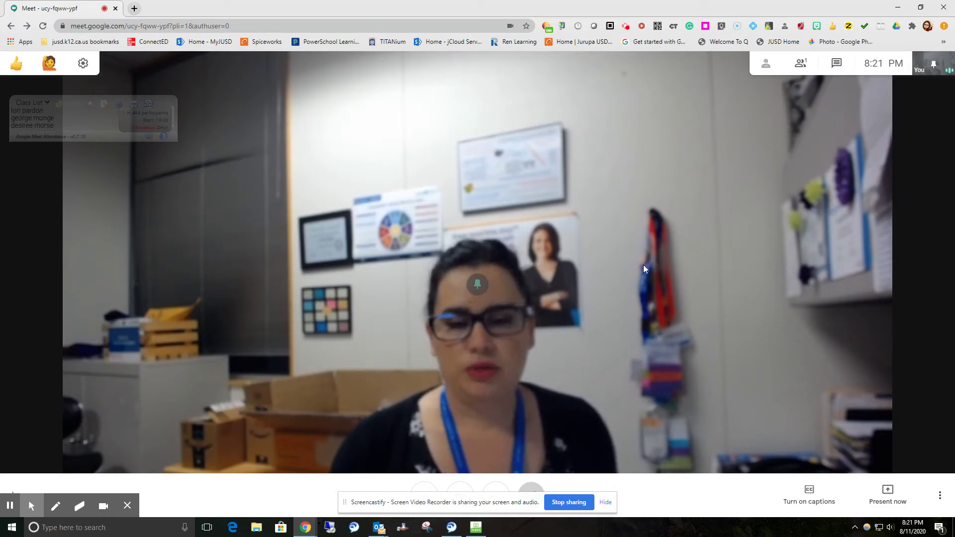
Present the HoverCam Flex11 window in Meet.
{"action": "left_click", "coordinate": [896, 509]}
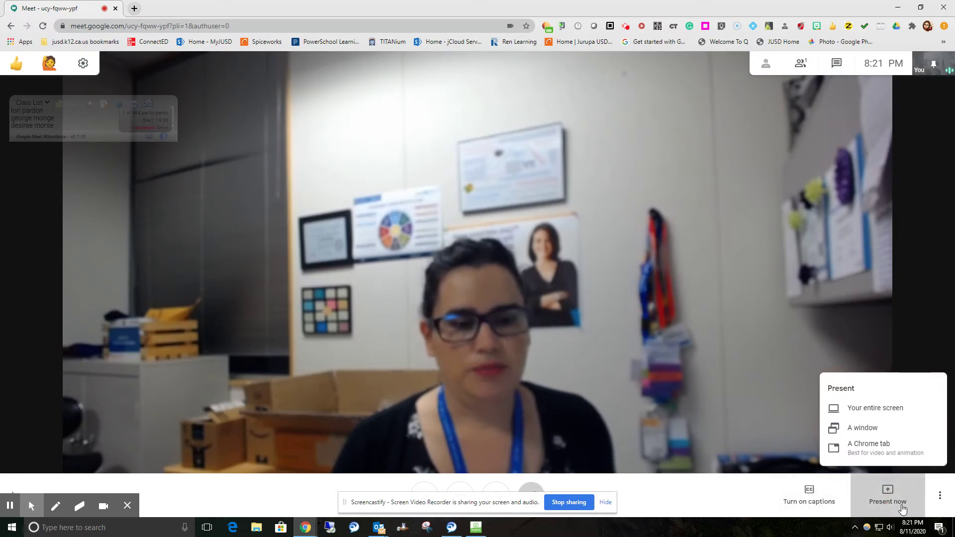
{"action": "left_click", "coordinate": [886, 430]}
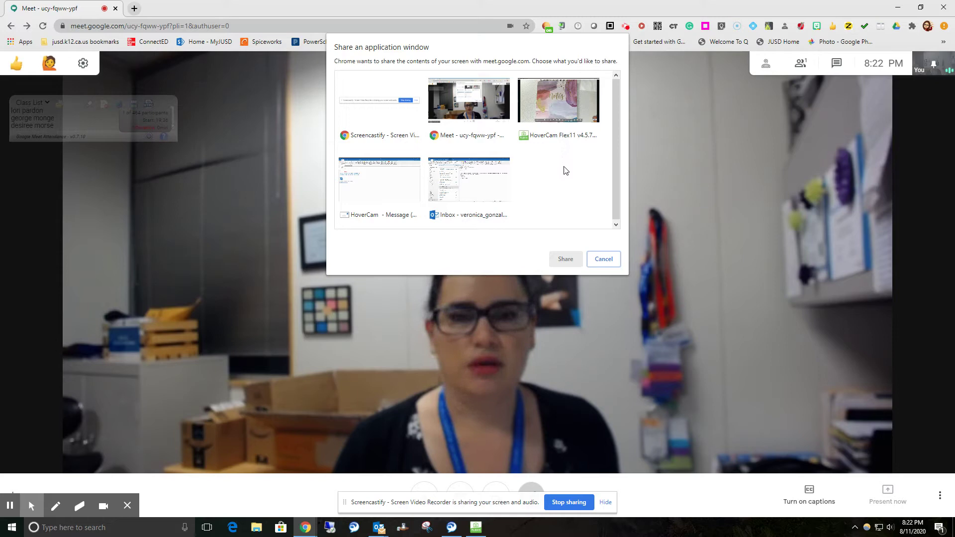
{"action": "left_click", "coordinate": [565, 117]}
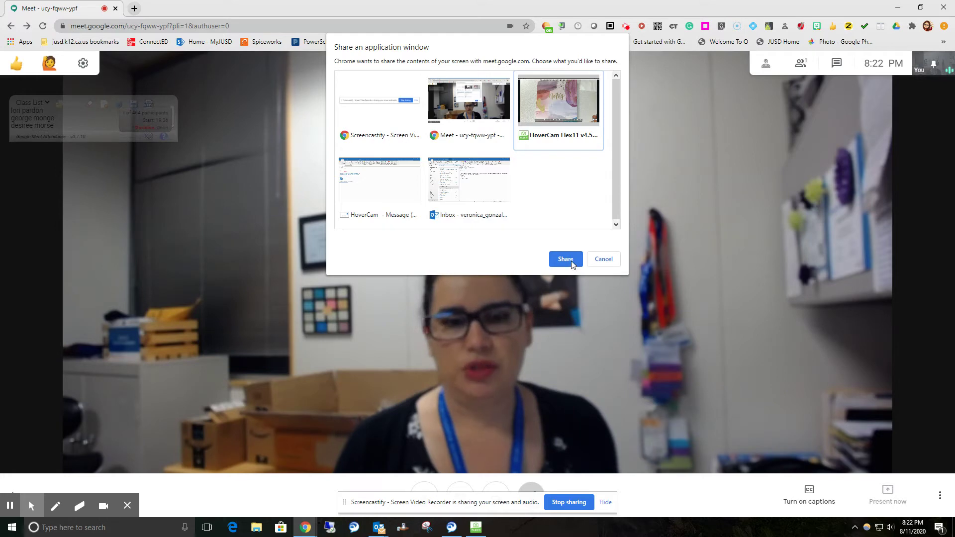
{"action": "left_click", "coordinate": [571, 261]}
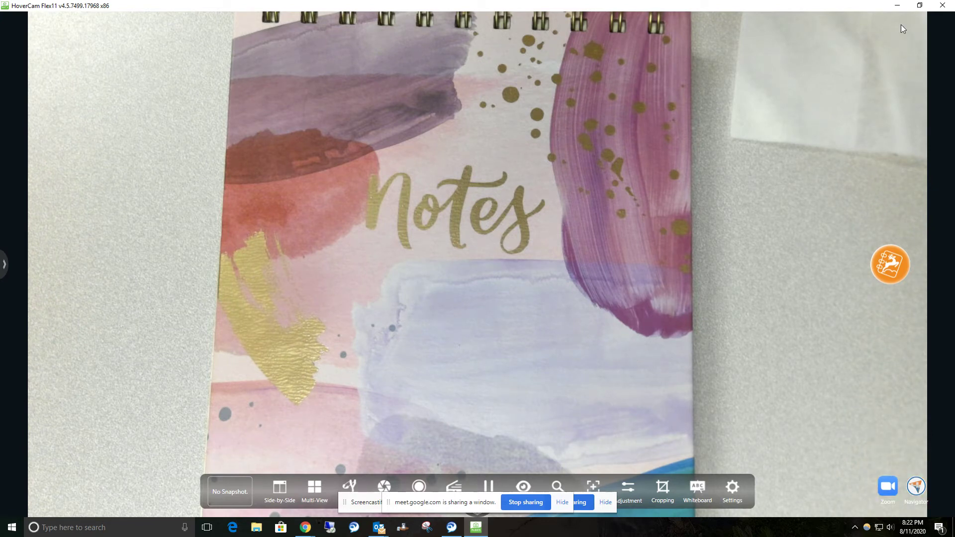
Restore the Flex11 window, narrow it, and move it to the right half.
{"action": "left_click", "coordinate": [919, 9]}
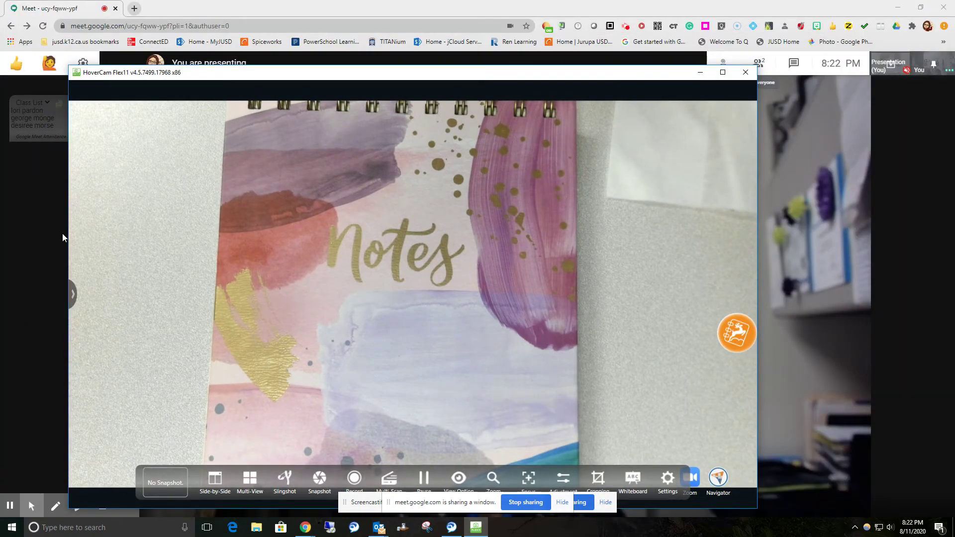
{"action": "left_click_drag", "start_coordinate": [69, 236], "coordinate": [271, 215]}
{"action": "left_click_drag", "start_coordinate": [435, 73], "coordinate": [631, 54]}
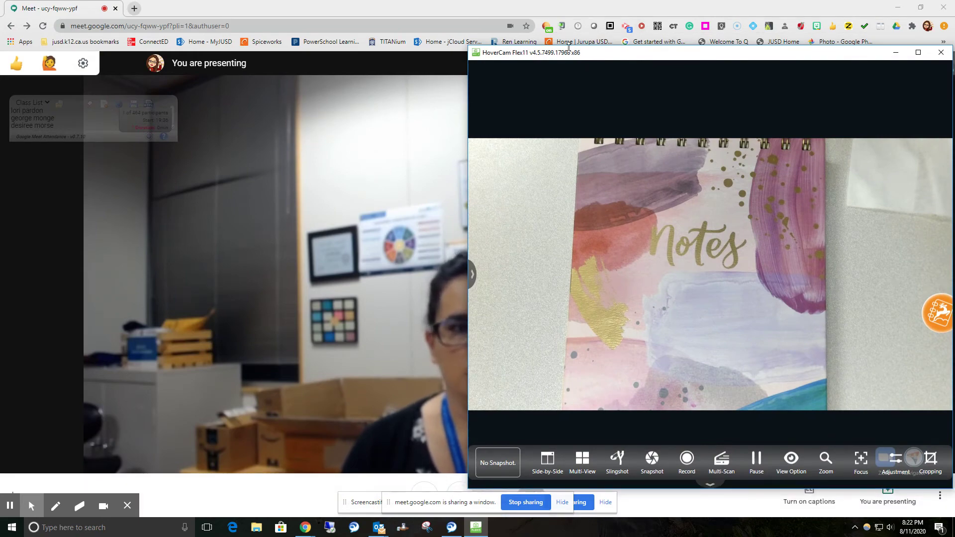
Narrow Chrome to a left strip and widen Flex11 to meet it.
{"action": "left_click", "coordinate": [920, 6]}
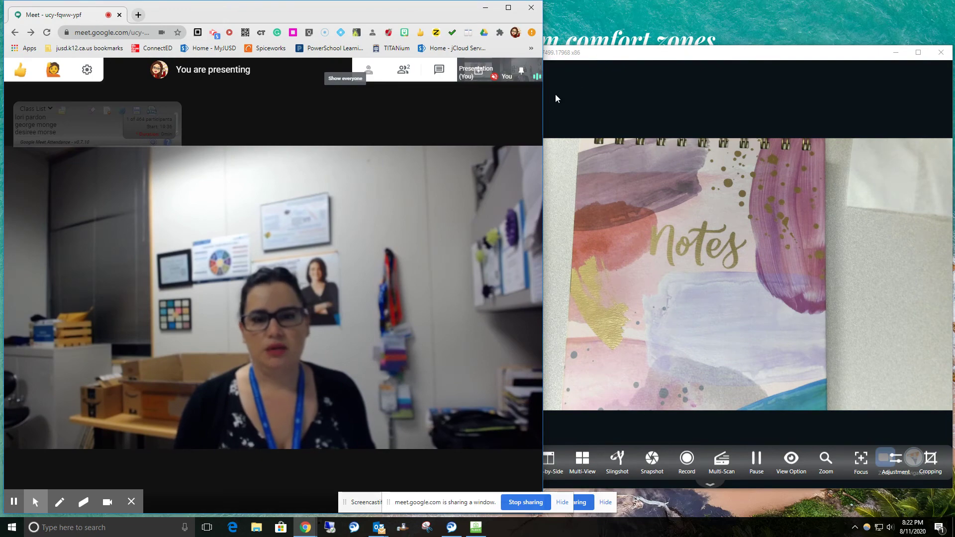
{"action": "left_click_drag", "start_coordinate": [542, 179], "coordinate": [331, 196]}
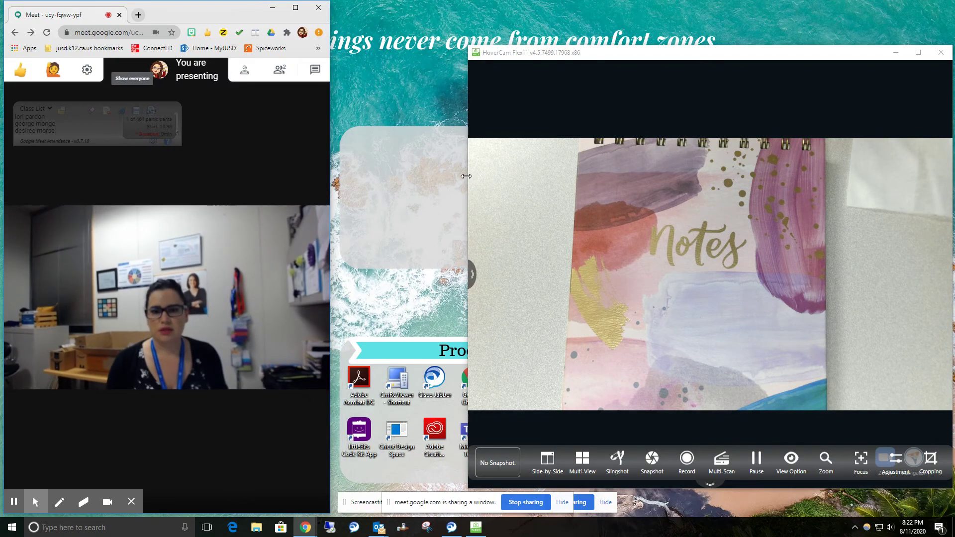
{"action": "left_click_drag", "start_coordinate": [466, 176], "coordinate": [328, 189]}
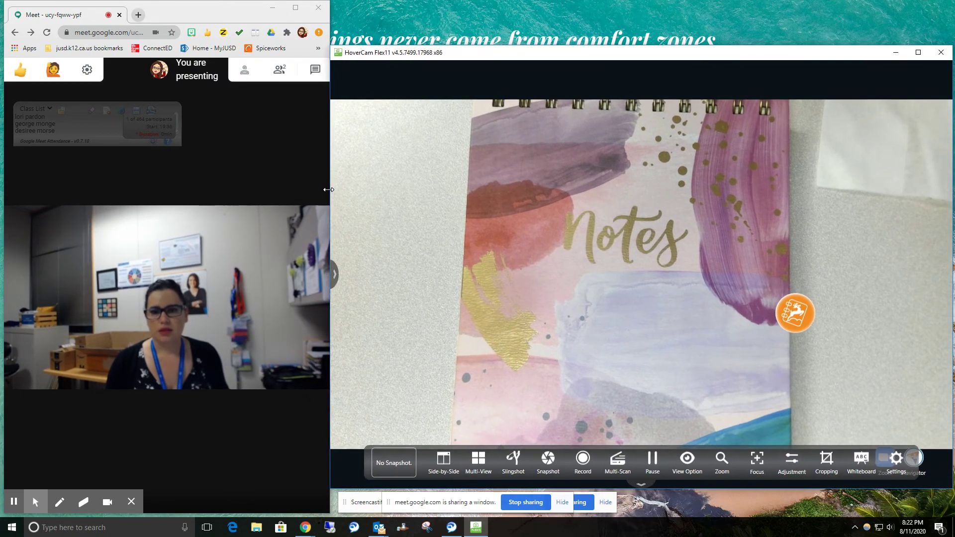